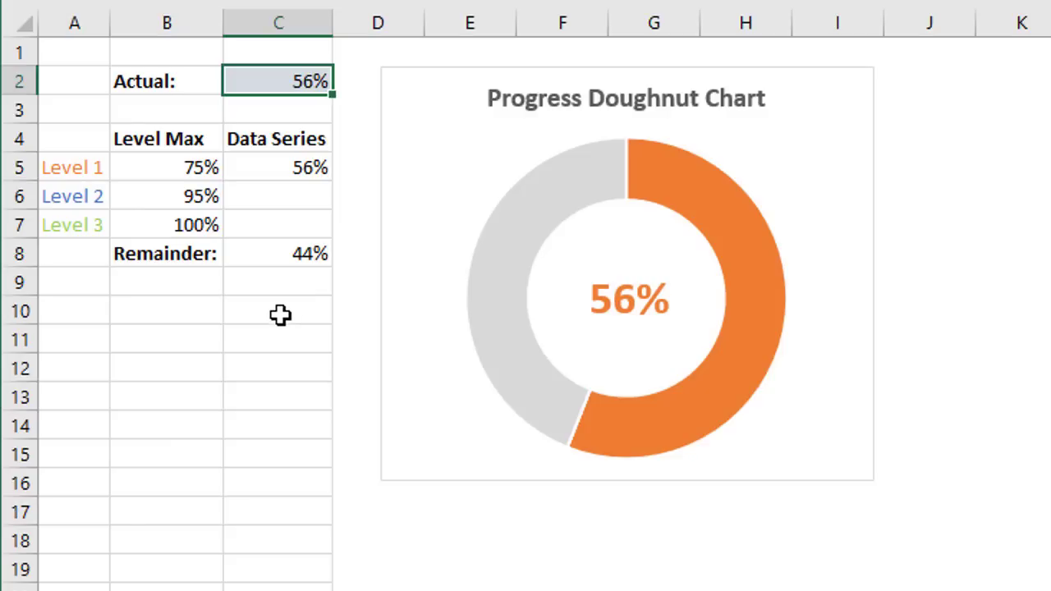
Step: Test the finished progress chart by setting the Actual value in C2 to 86% and after that to 96%
{"action": "mouse_move", "coordinate": [687, 233]}
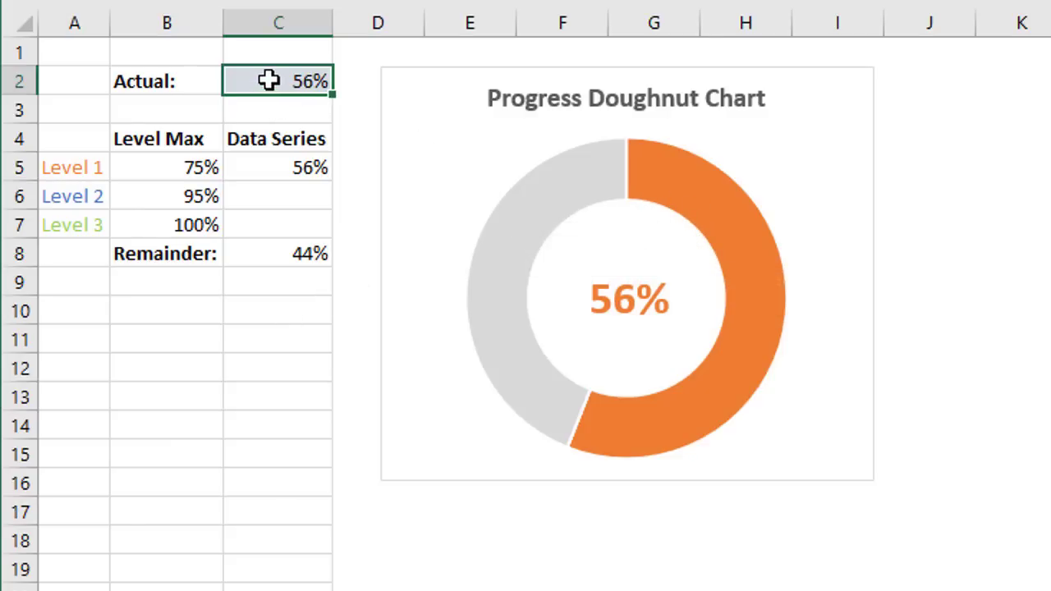
{"action": "type", "text": "86"}
{"action": "key", "text": "ctrl+Return"}
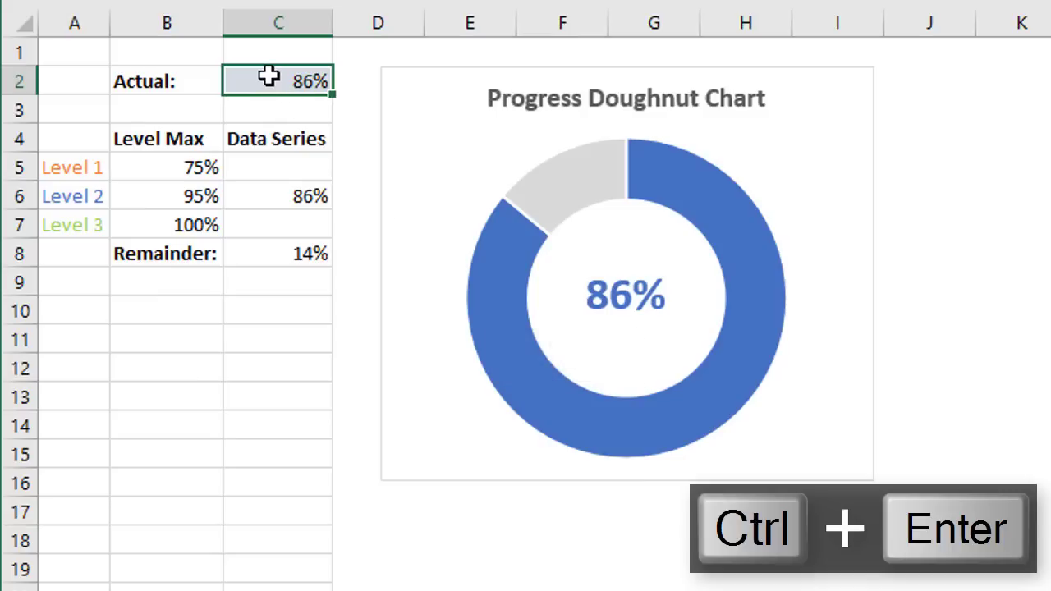
{"action": "type", "text": "96"}
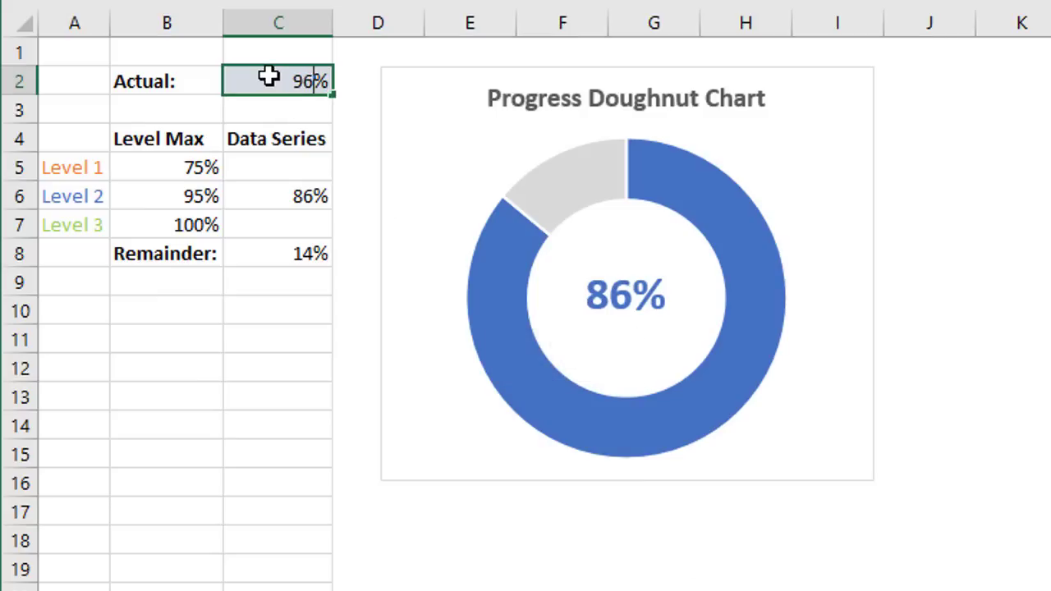
{"action": "key", "text": "ctrl+Return"}
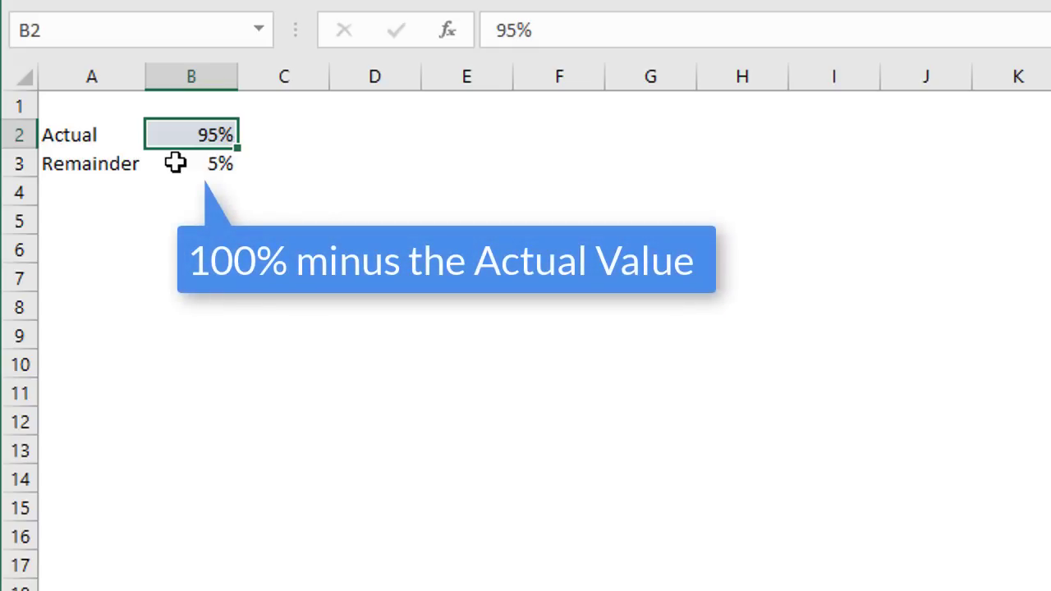
Step: Try the simple remainder formula =100%-B2 in cell C3 and clear the cell again
{"action": "left_click", "coordinate": [294, 163]}
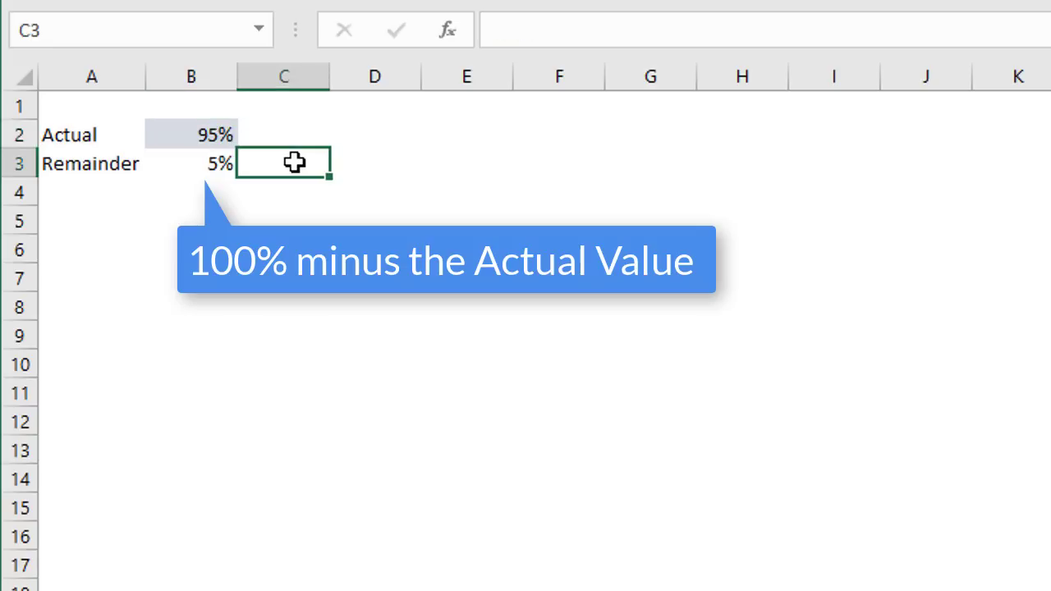
{"action": "type", "text": "=100"}
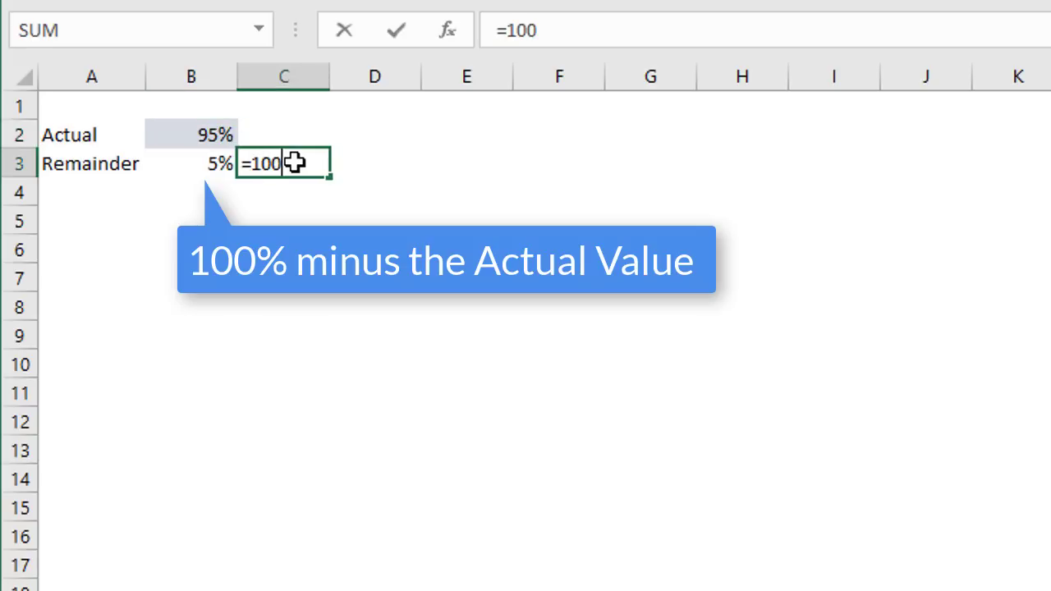
{"action": "type", "text": "%-"}
{"action": "left_click", "coordinate": [191, 133]}
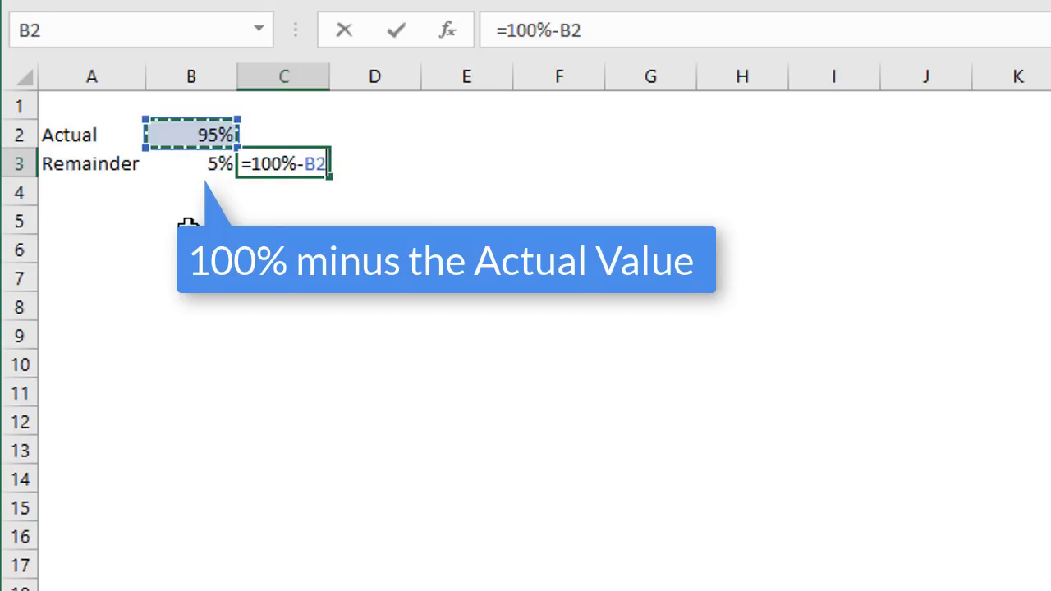
{"action": "key", "text": "Return"}
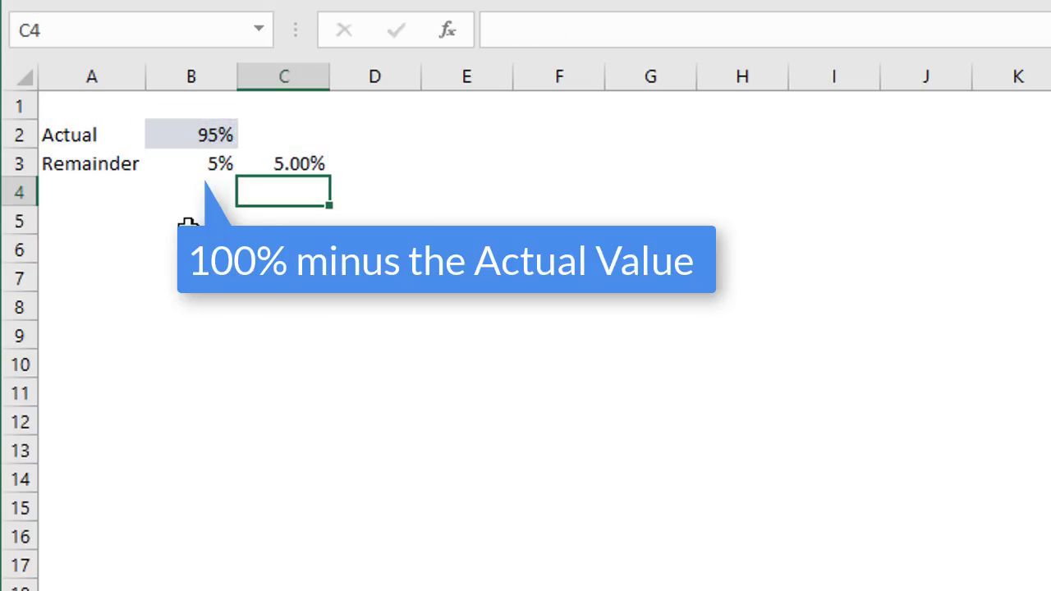
{"action": "left_click", "coordinate": [274, 164]}
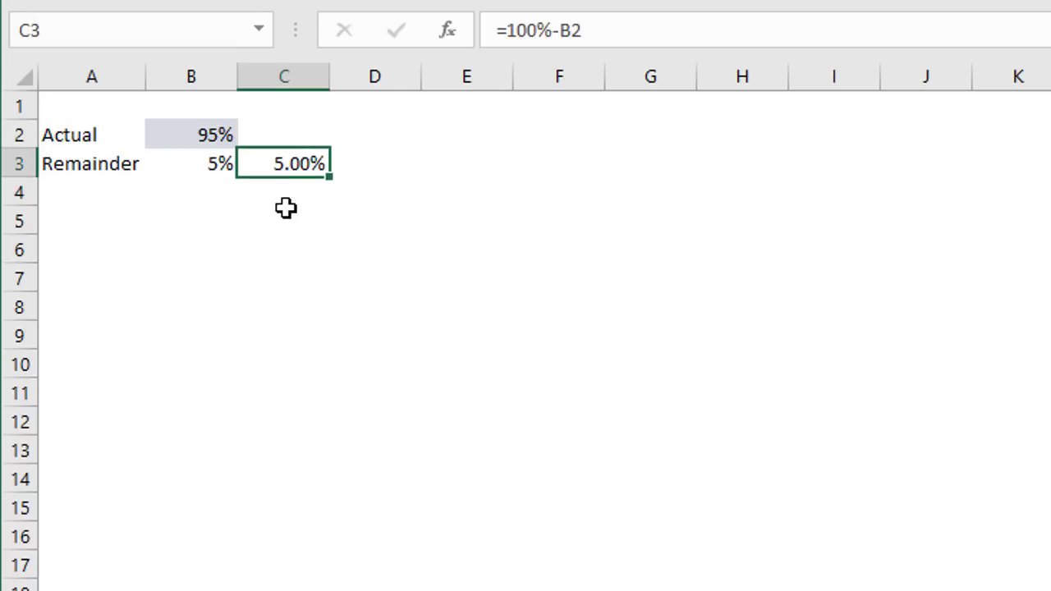
{"action": "key", "text": "Delete"}
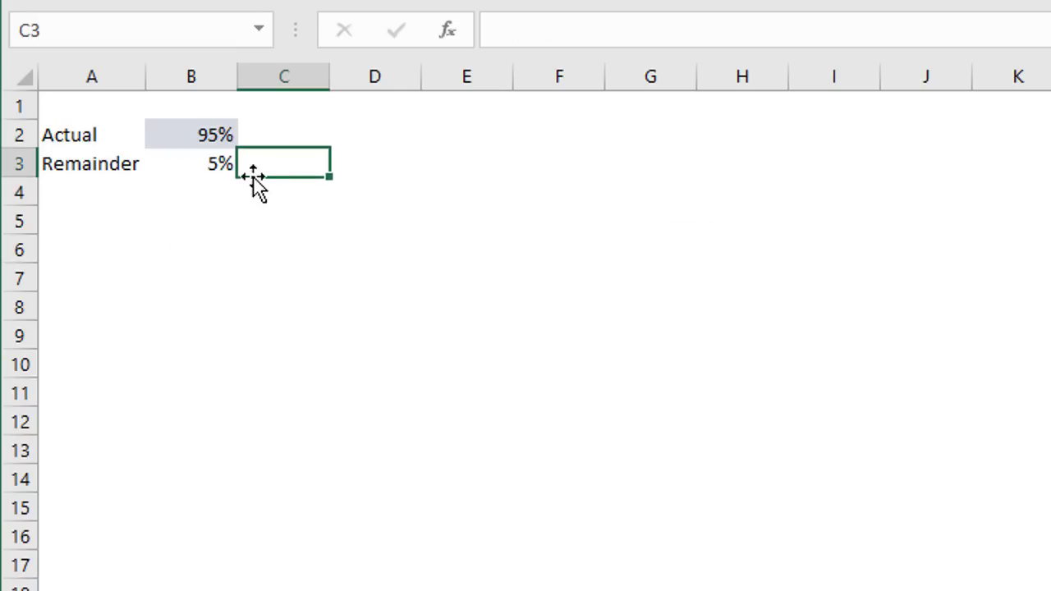
Step: Examine the Remainder formula in cell B3 and its cell references without changing it
{"action": "left_click", "coordinate": [197, 163]}
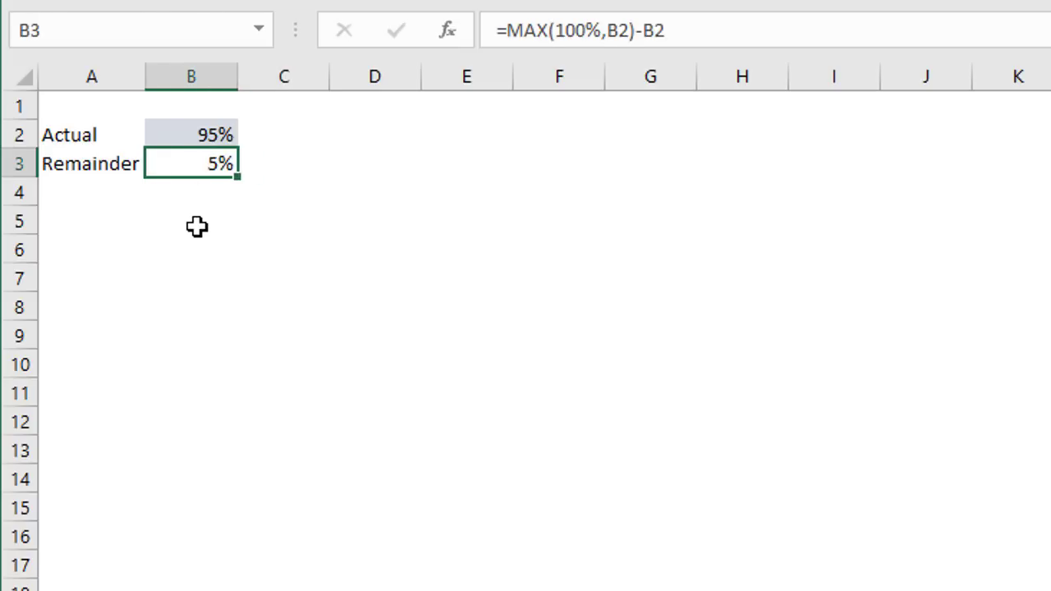
{"action": "key", "text": "F2"}
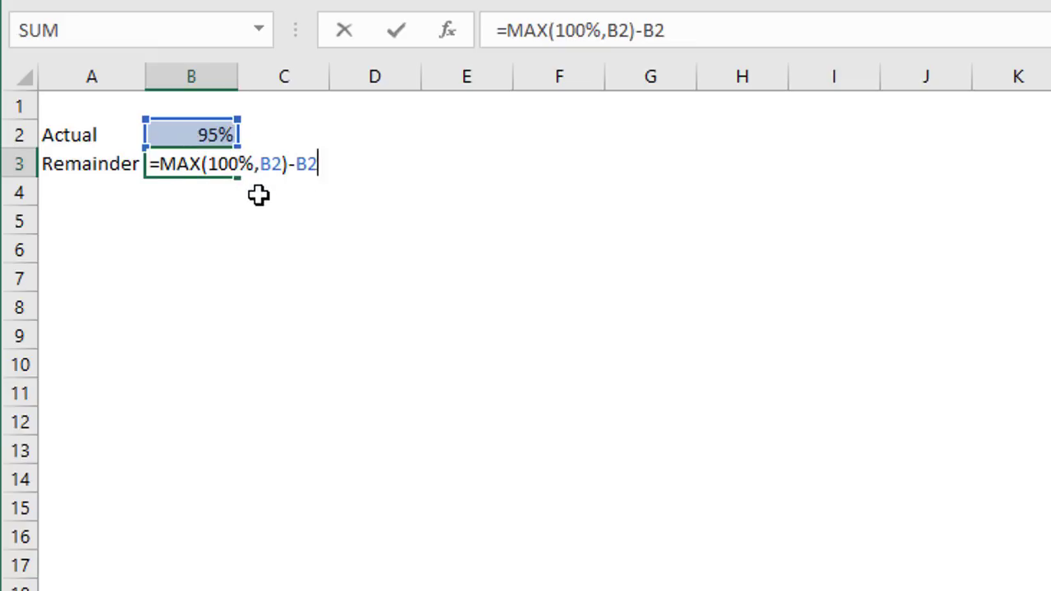
{"action": "key", "text": "Return"}
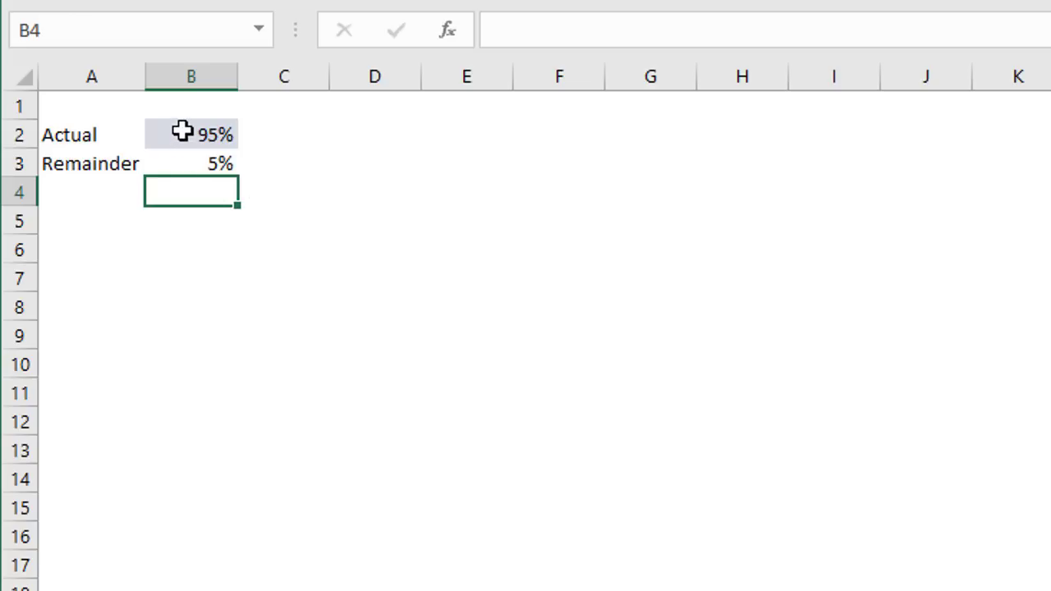
Step: Insert a doughnut chart based on the Actual and Remainder values in B2:B3
{"action": "left_click_drag", "start_coordinate": [182, 132], "coordinate": [188, 159]}
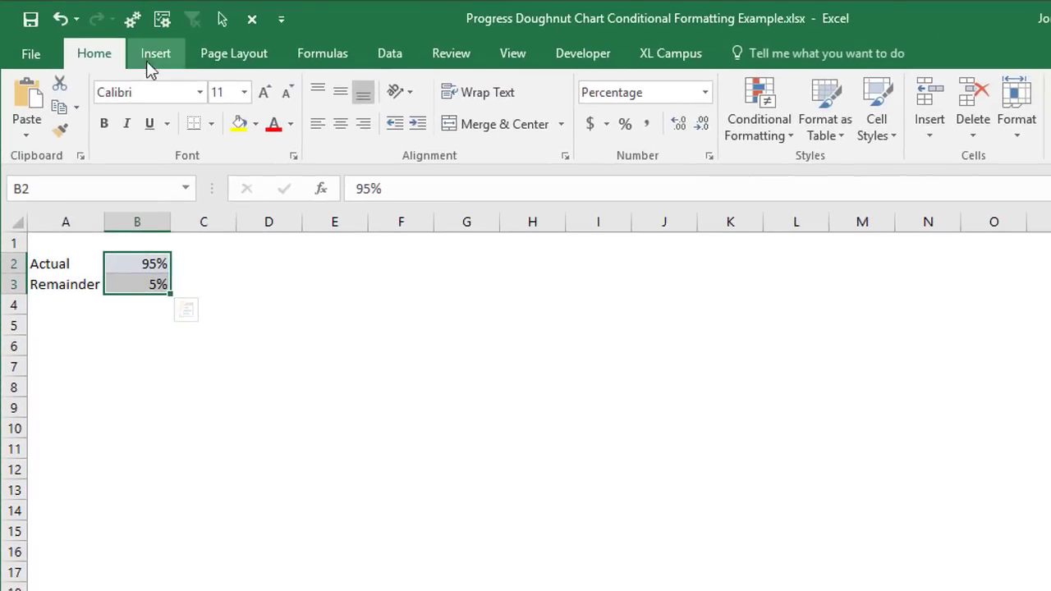
{"action": "left_click", "coordinate": [154, 55]}
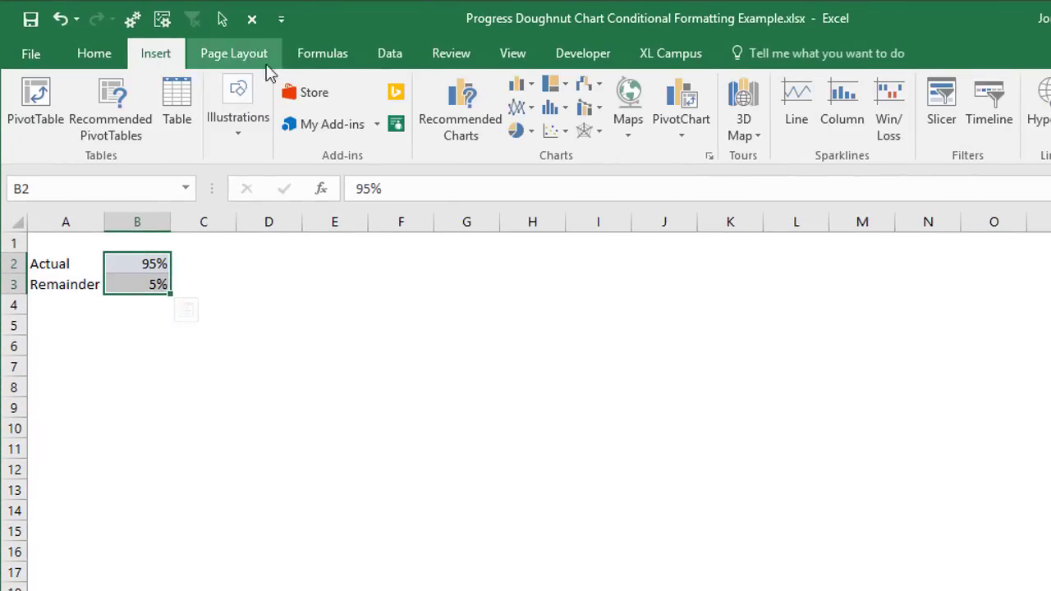
{"action": "left_click", "coordinate": [528, 131]}
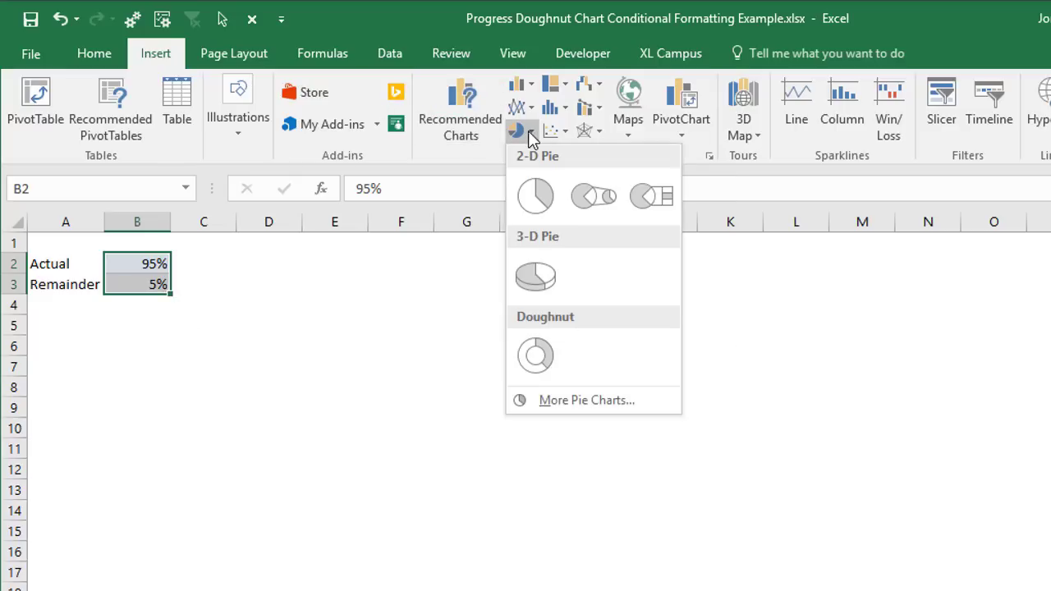
{"action": "left_click", "coordinate": [536, 355]}
Step: Place the chart beside the data at a smaller, nearly square size and delete its legend
{"action": "left_click_drag", "start_coordinate": [545, 327], "coordinate": [332, 258]}
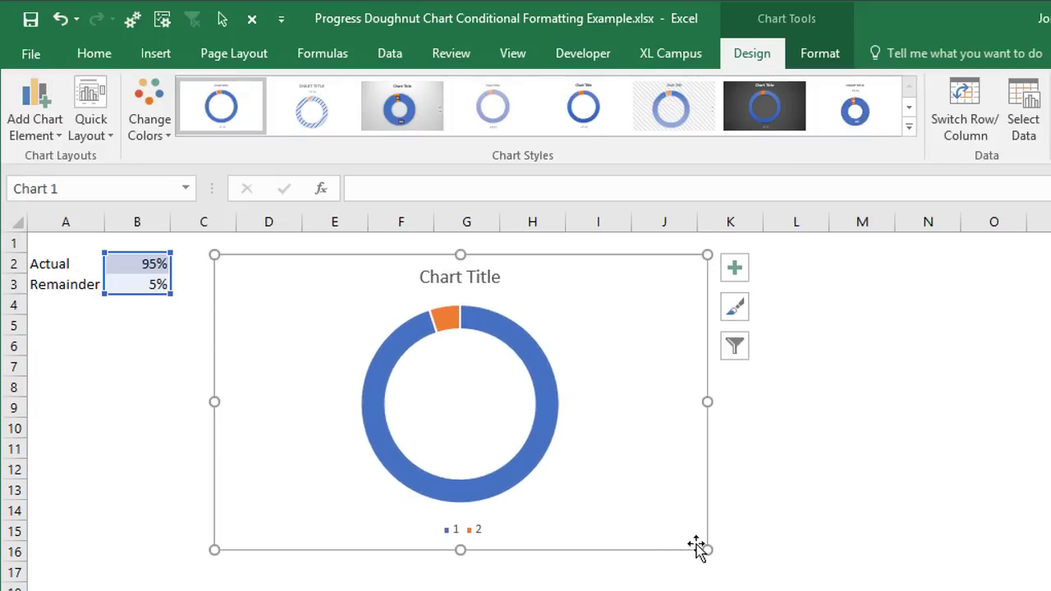
{"action": "left_click_drag", "start_coordinate": [698, 548], "coordinate": [474, 496]}
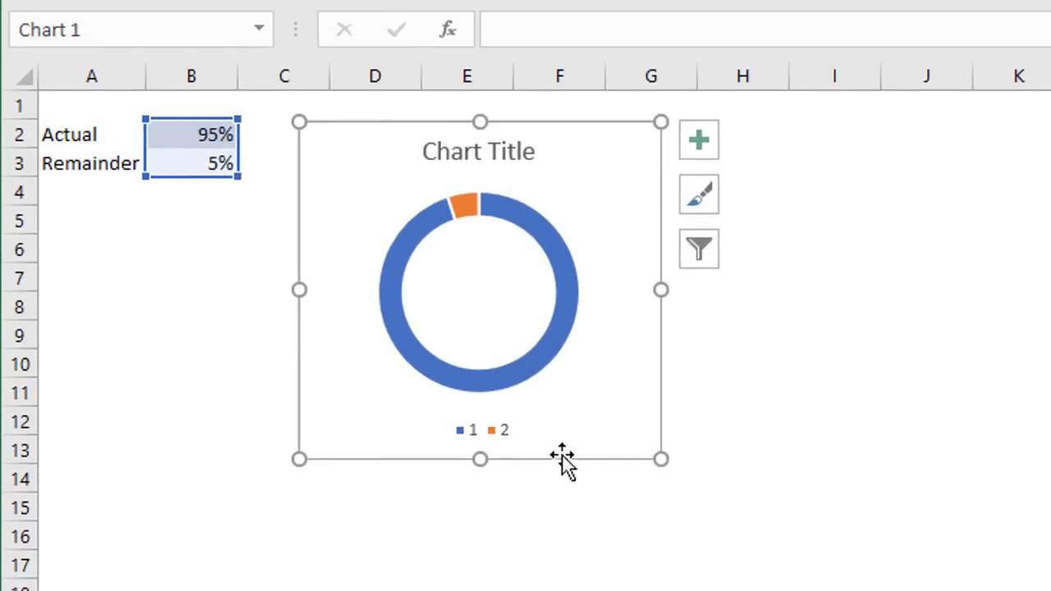
{"action": "left_click", "coordinate": [494, 429]}
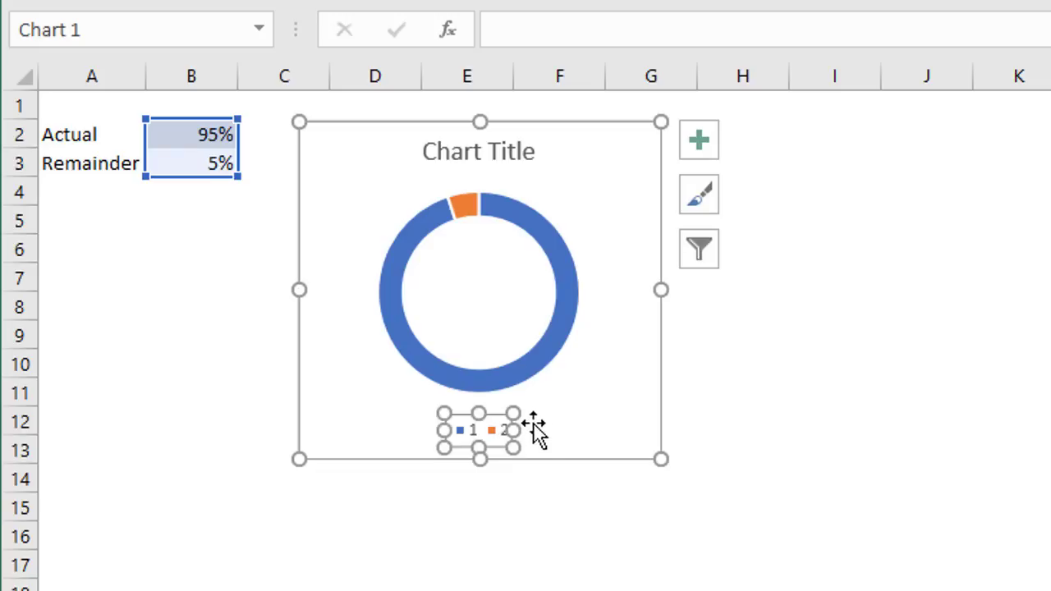
{"action": "key", "text": "Delete"}
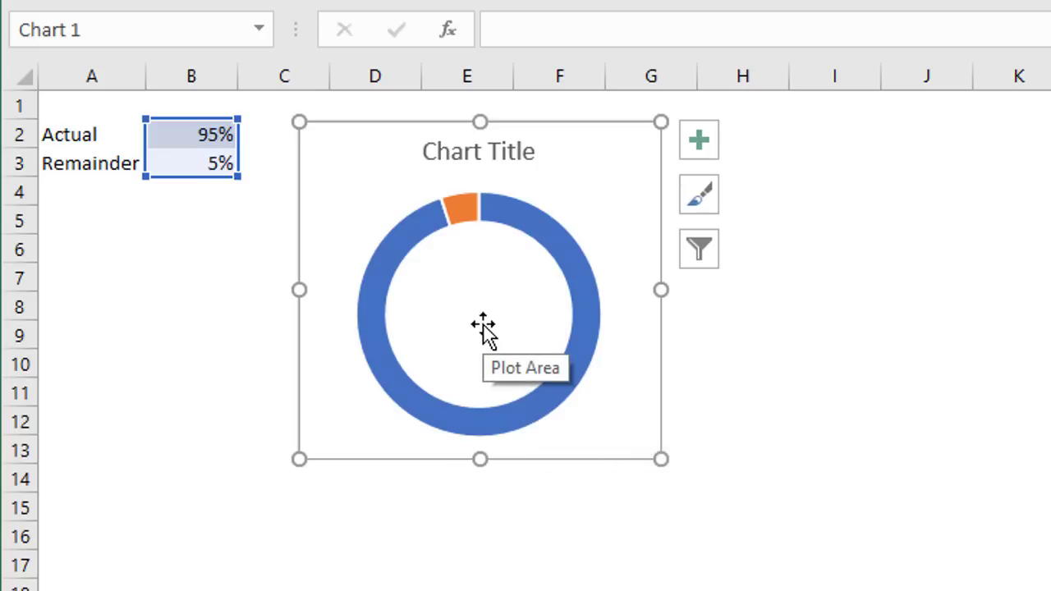
Step: Fill the doughnut's Actual slice with the standard light green and its Remainder slice with light gray
{"action": "left_click", "coordinate": [534, 228]}
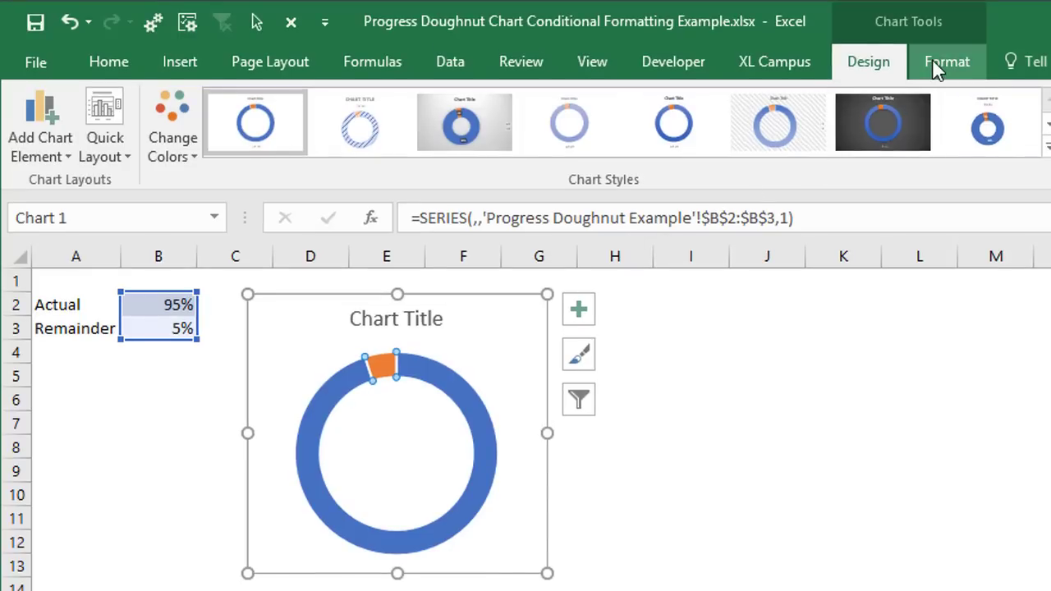
{"action": "left_click", "coordinate": [932, 59]}
{"action": "left_click", "coordinate": [667, 98]}
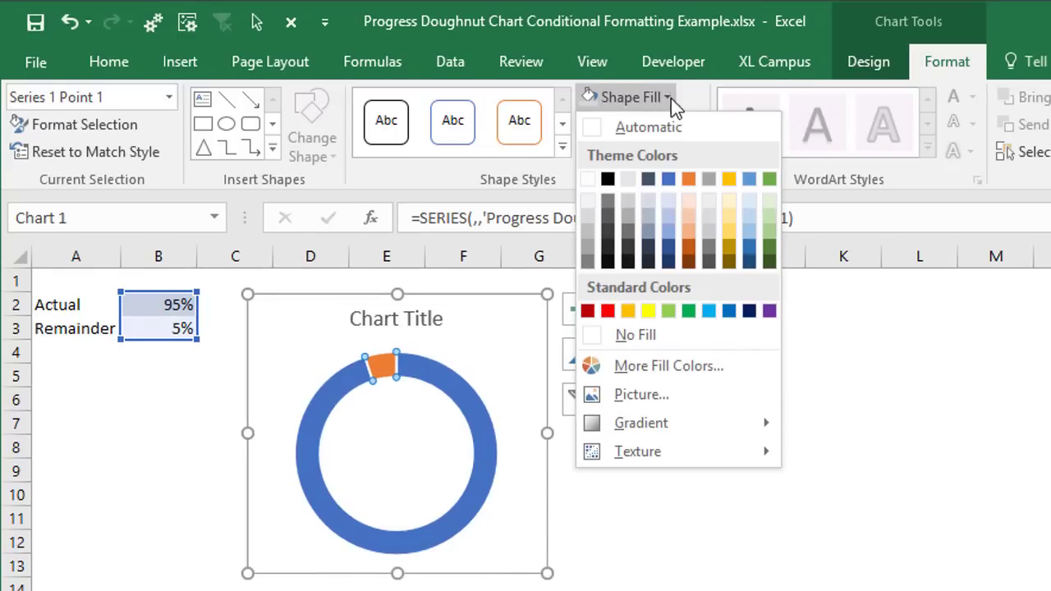
{"action": "left_click", "coordinate": [668, 311]}
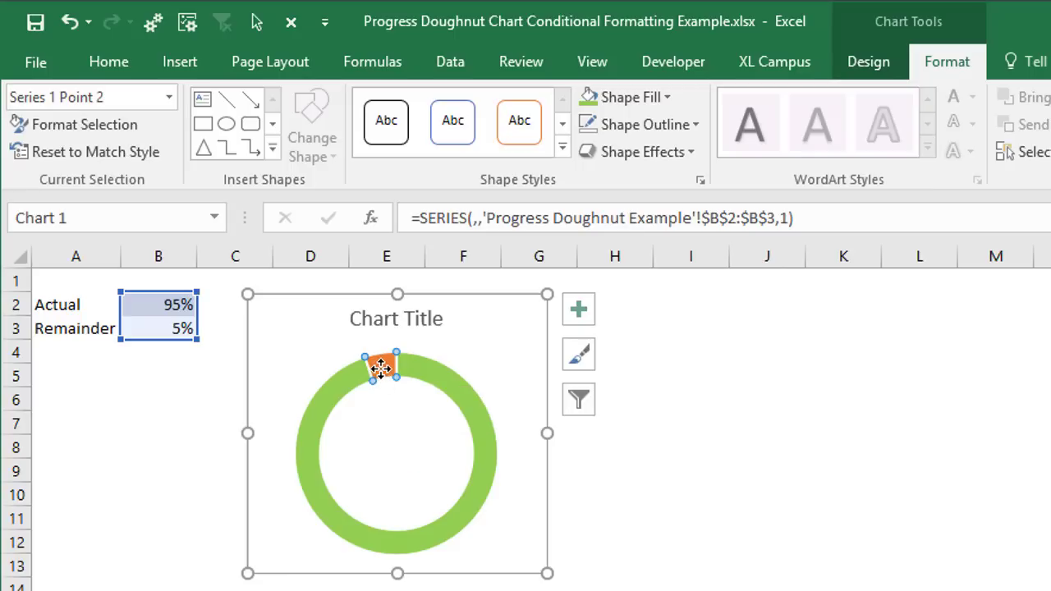
{"action": "left_click", "coordinate": [656, 98]}
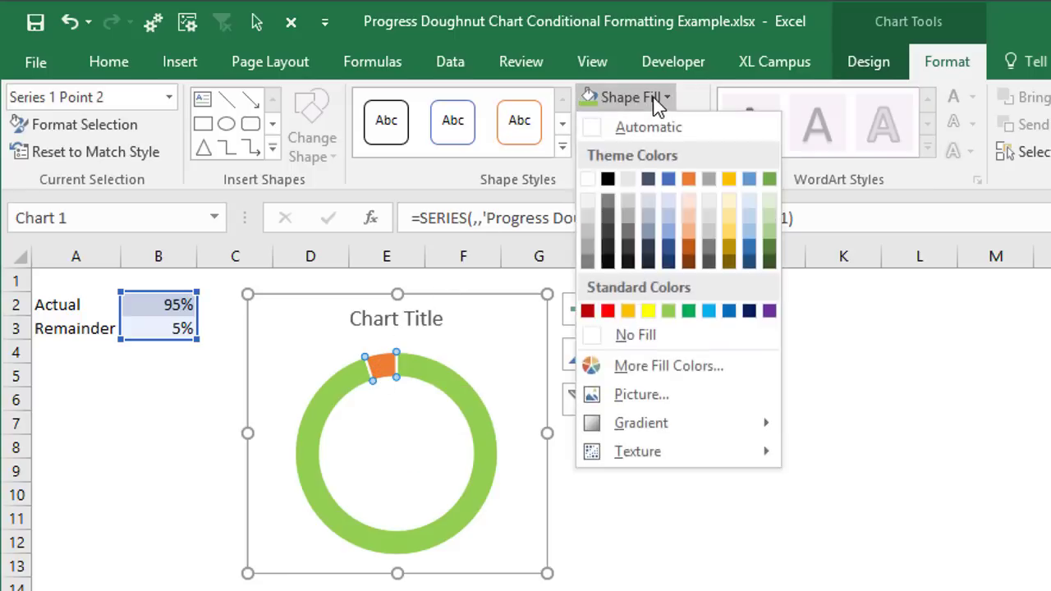
{"action": "left_click", "coordinate": [588, 220]}
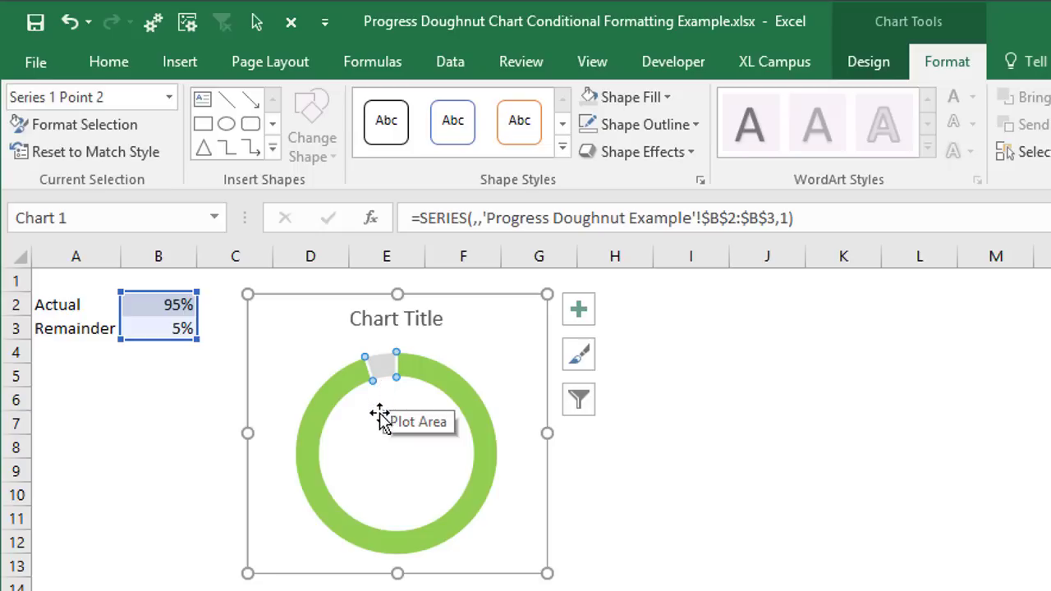
Step: Insert a text box into the chart, drawn inside the hole of the doughnut
{"action": "left_click", "coordinate": [301, 316]}
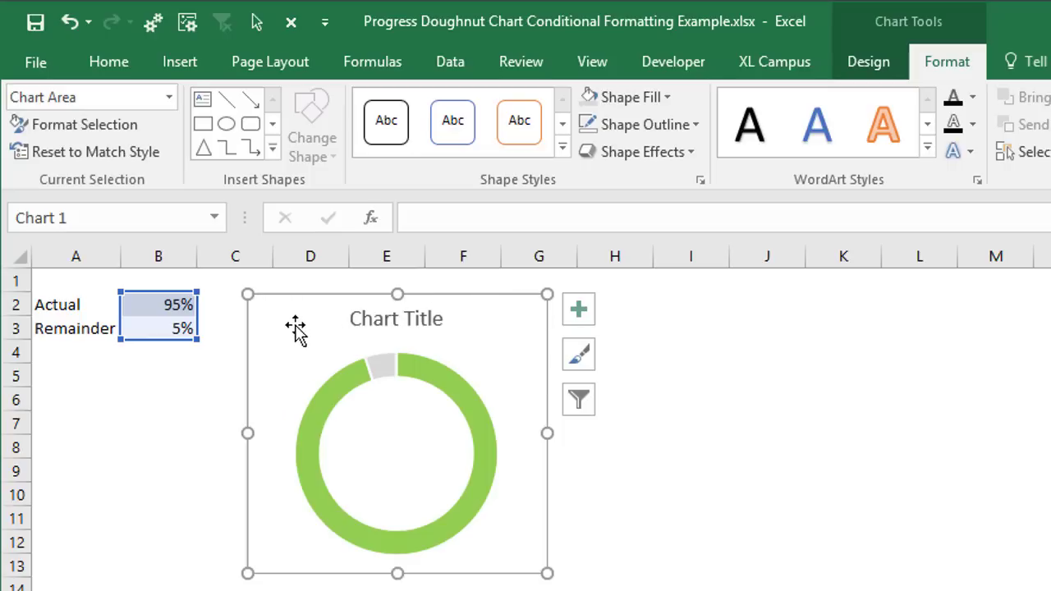
{"action": "left_click", "coordinate": [174, 66]}
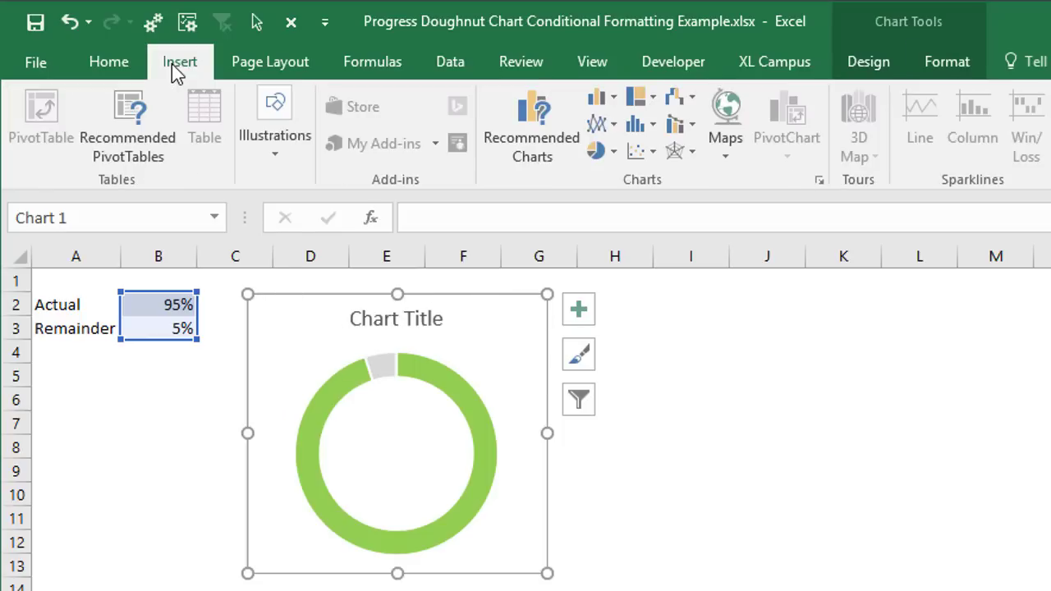
{"action": "left_click", "coordinate": [279, 140]}
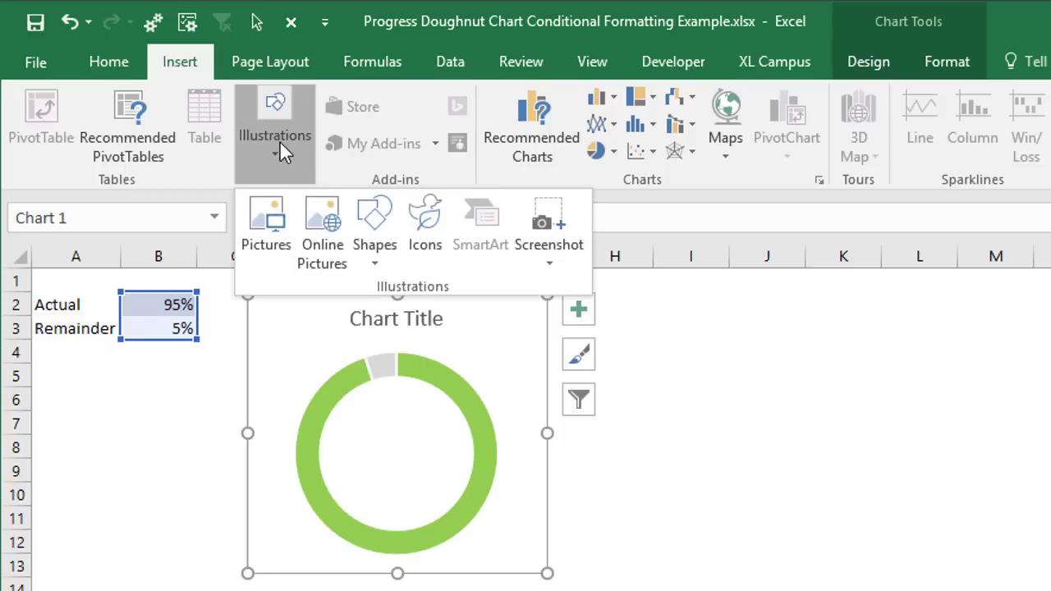
{"action": "left_click", "coordinate": [380, 234]}
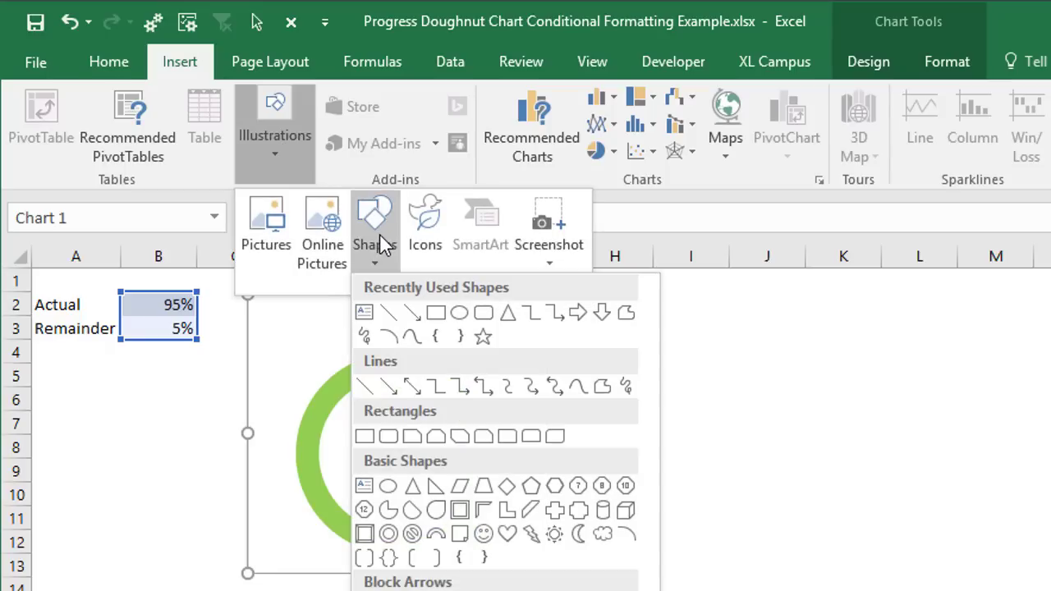
{"action": "left_click", "coordinate": [364, 313]}
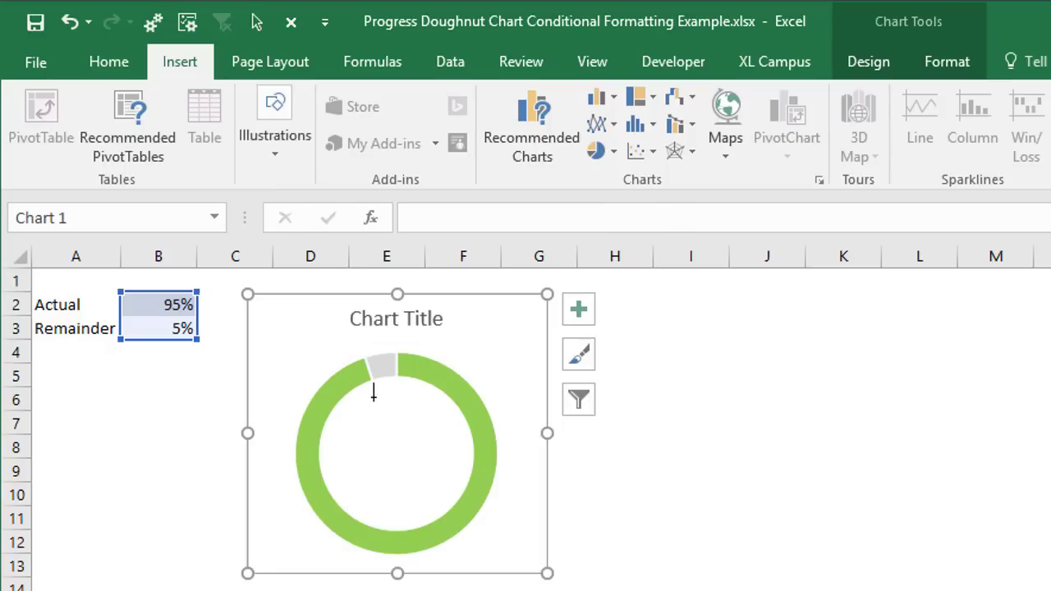
{"action": "mouse_move", "coordinate": [331, 408]}
{"action": "left_mouse_down"}
{"action": "mouse_move", "coordinate": [425, 448]}
{"action": "mouse_move", "coordinate": [464, 478]}
{"action": "left_mouse_up"}
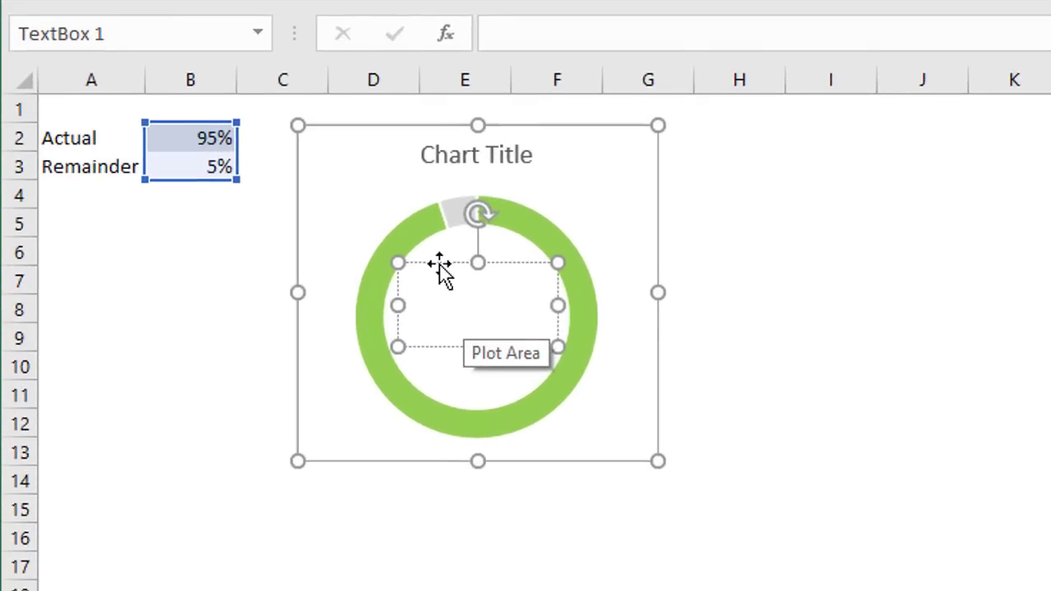
Step: Link the text box to the Actual value with the reference ='Progress Doughnut Example'!$B$2
{"action": "left_click", "coordinate": [439, 262]}
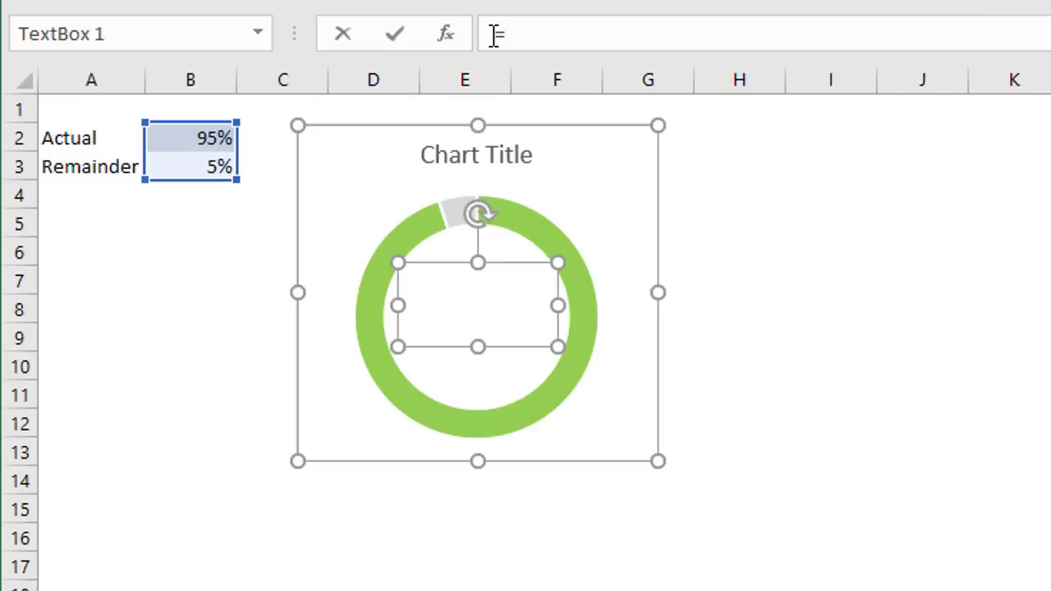
{"action": "left_click", "coordinate": [175, 138]}
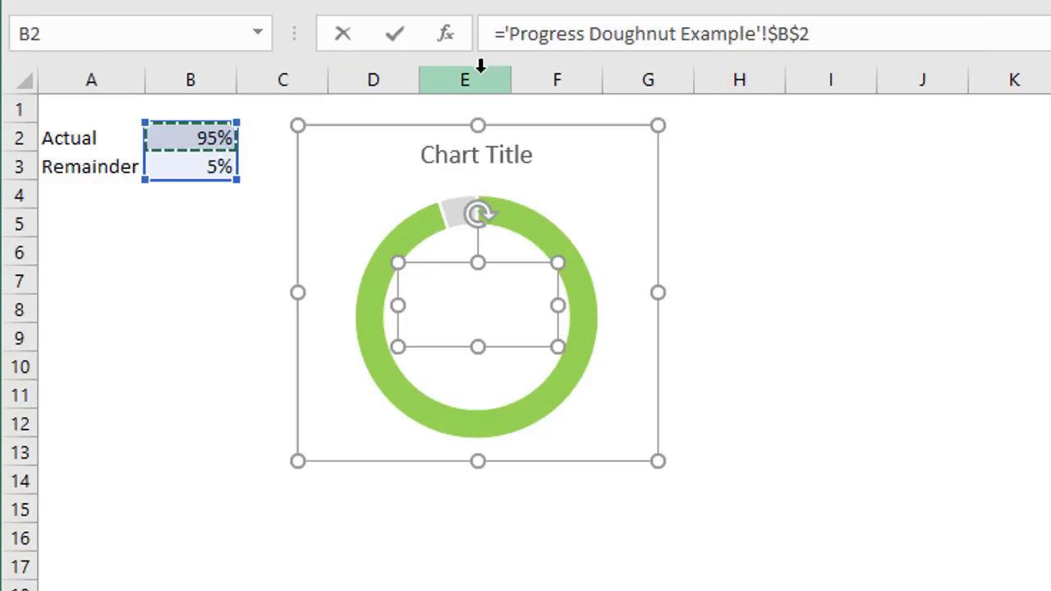
{"action": "key", "text": "Return"}
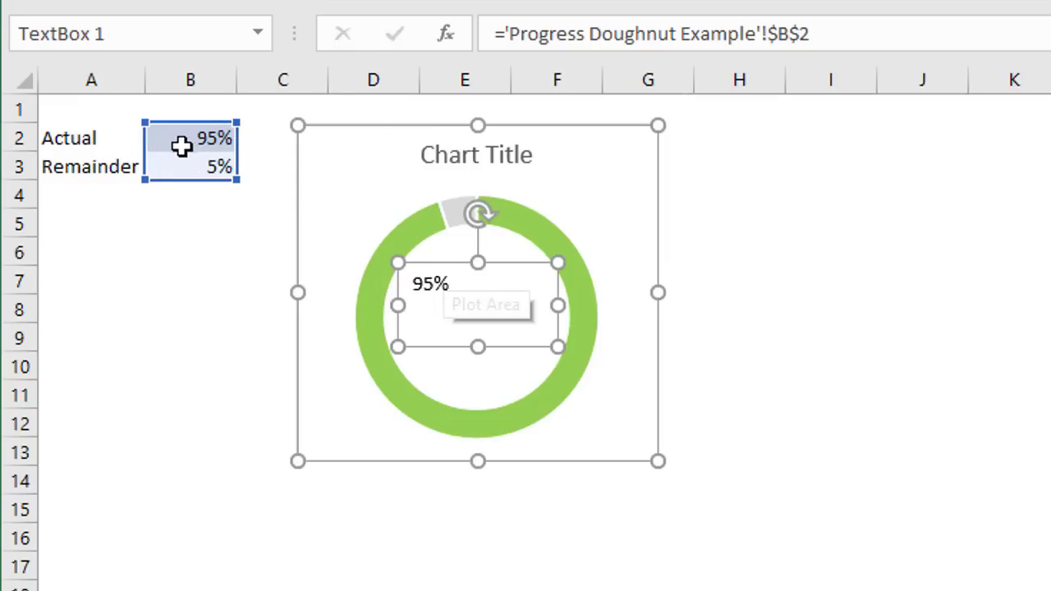
Step: Set the Actual percentage in cell B2 to 50%
{"action": "left_click", "coordinate": [213, 225]}
{"action": "left_click", "coordinate": [197, 139]}
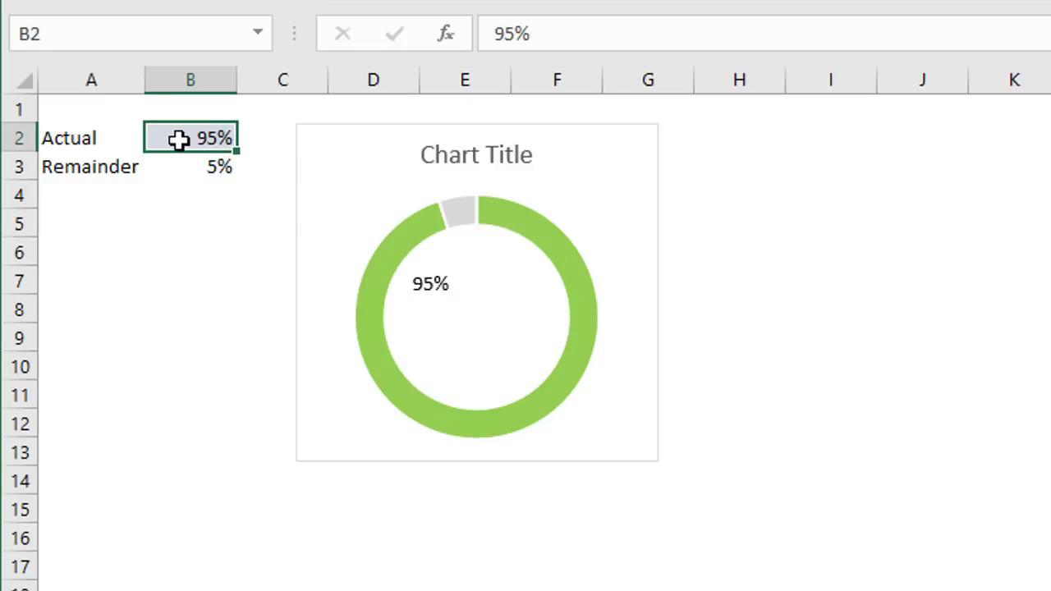
{"action": "type", "text": "5"}
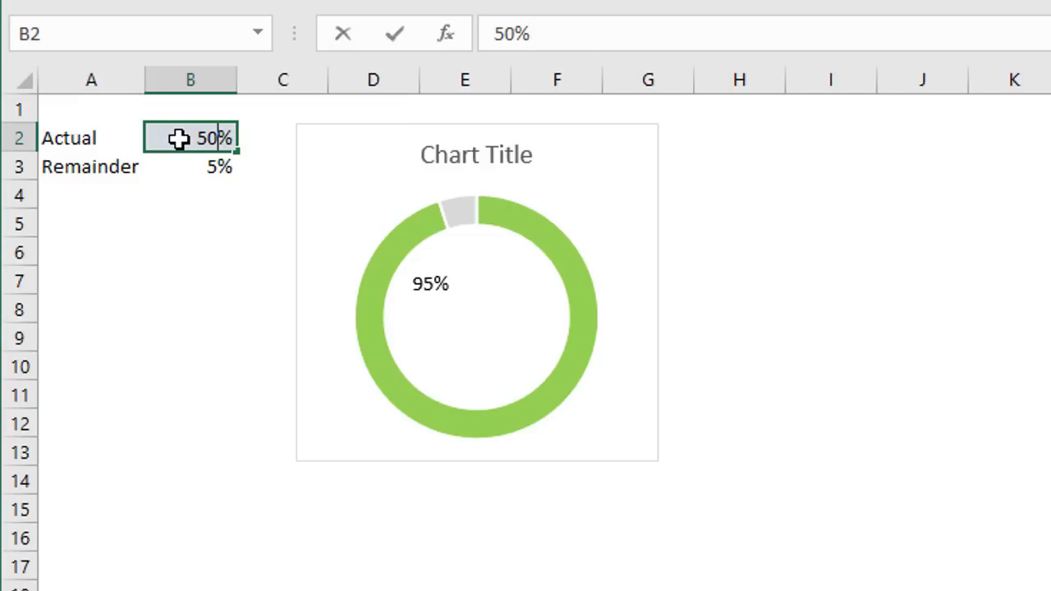
{"action": "type", "text": "0"}
{"action": "key", "text": "ctrl+Return"}
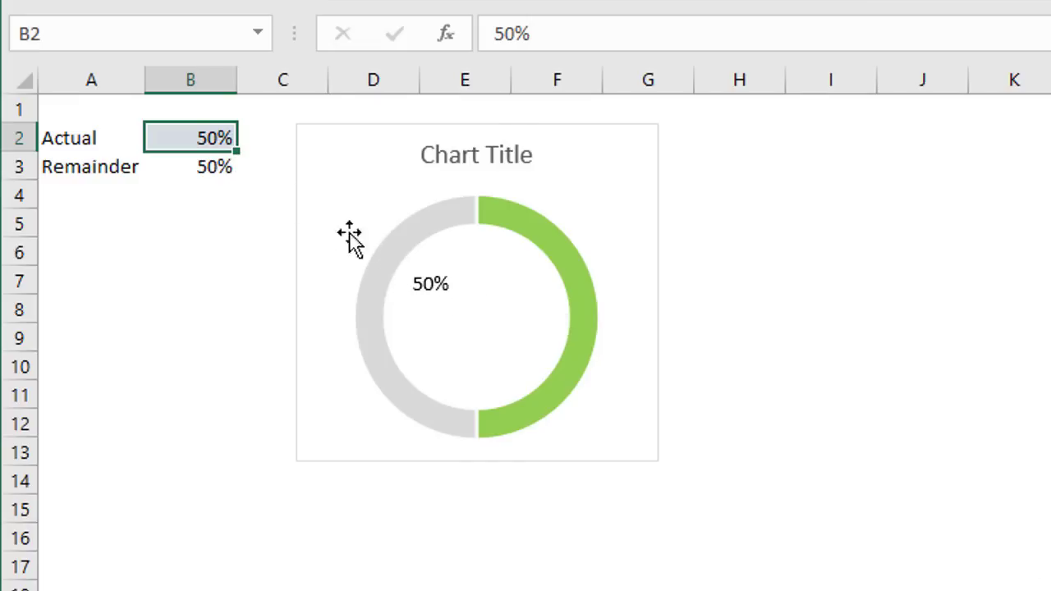
Step: Center the text of the percentage text box vertically and horizontally inside the doughnut
{"action": "left_click", "coordinate": [452, 291]}
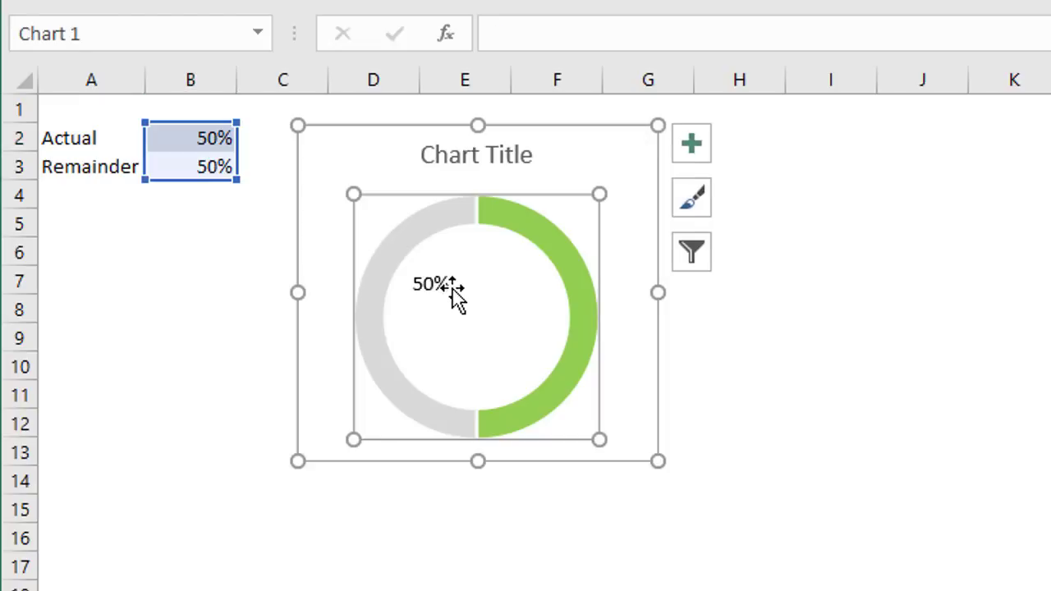
{"action": "left_click", "coordinate": [448, 282]}
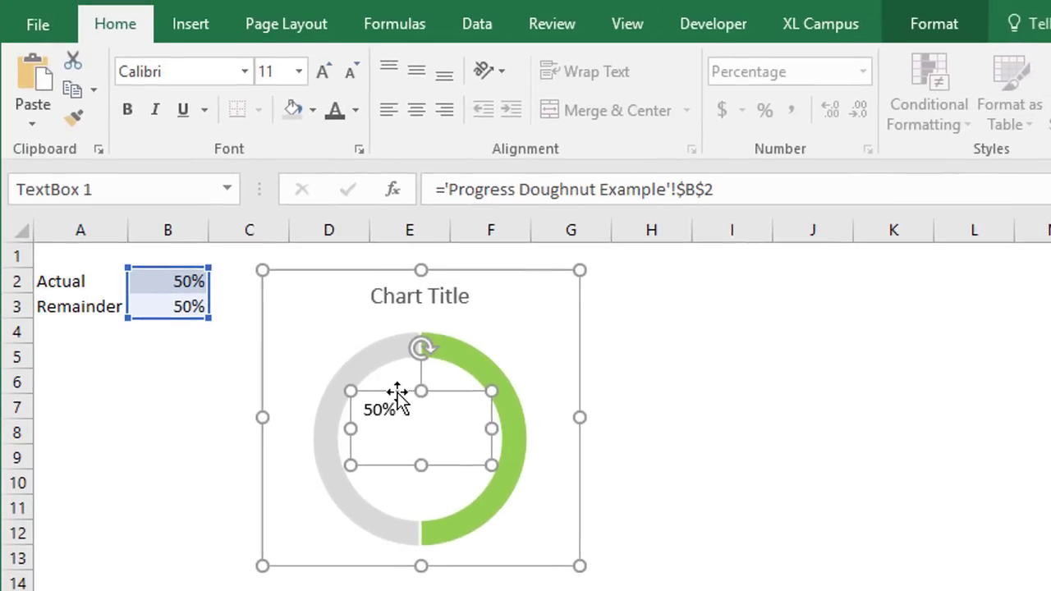
{"action": "left_click", "coordinate": [416, 72]}
{"action": "left_click", "coordinate": [416, 110]}
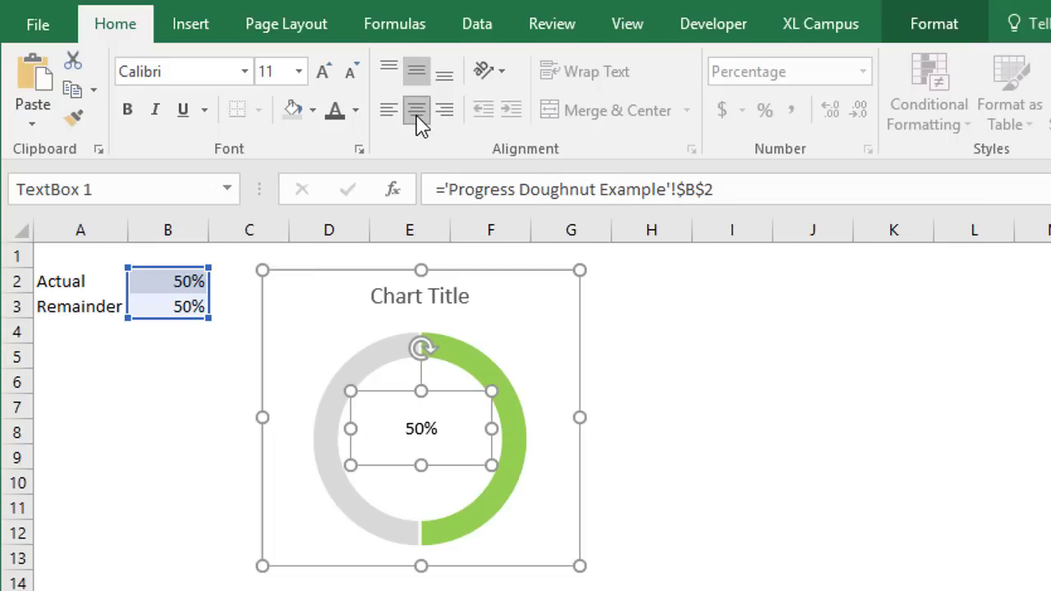
Step: Format the text box percentage with font size 20 and the standard light green colour
{"action": "left_click", "coordinate": [298, 72]}
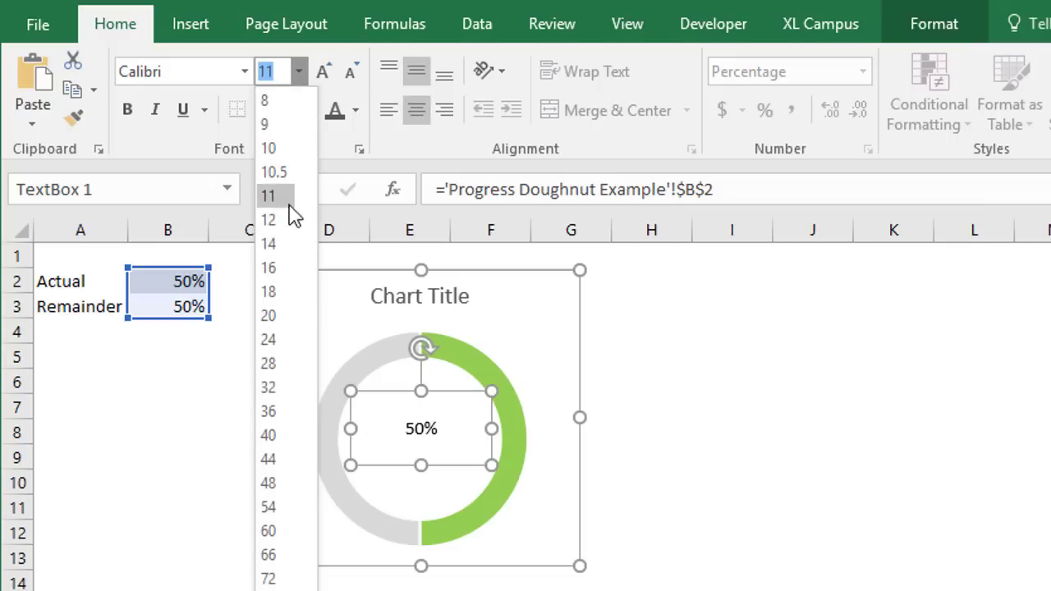
{"action": "left_click", "coordinate": [286, 316]}
{"action": "left_click", "coordinate": [355, 110]}
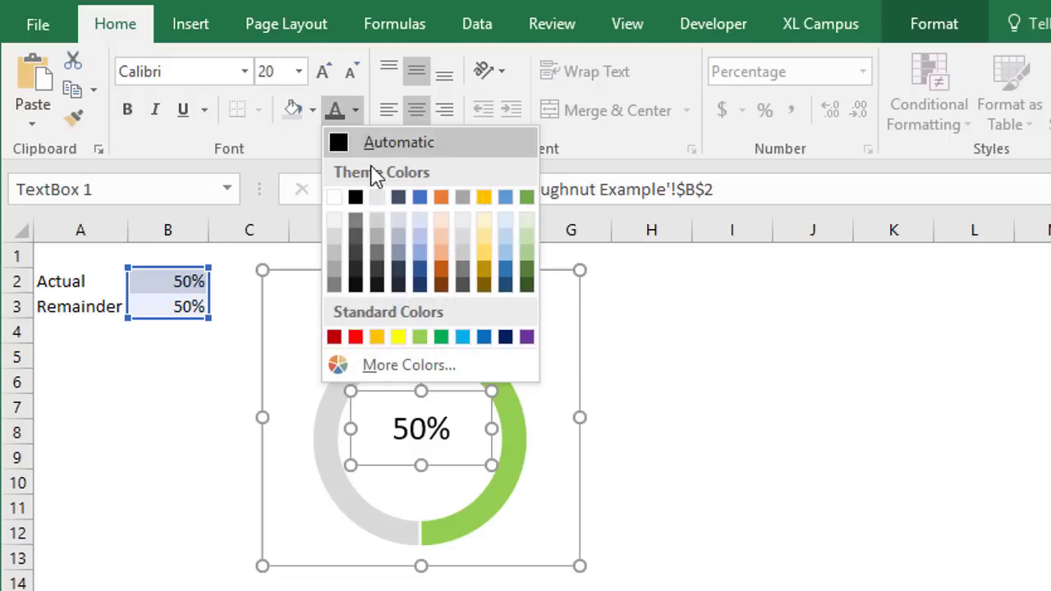
{"action": "left_click", "coordinate": [420, 337]}
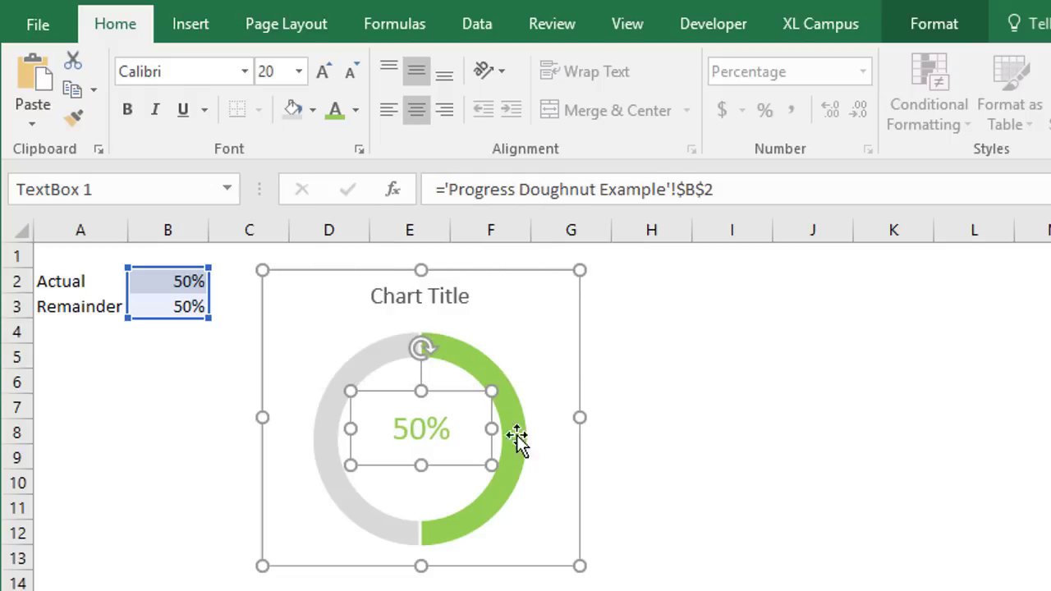
{"action": "left_click", "coordinate": [563, 446]}
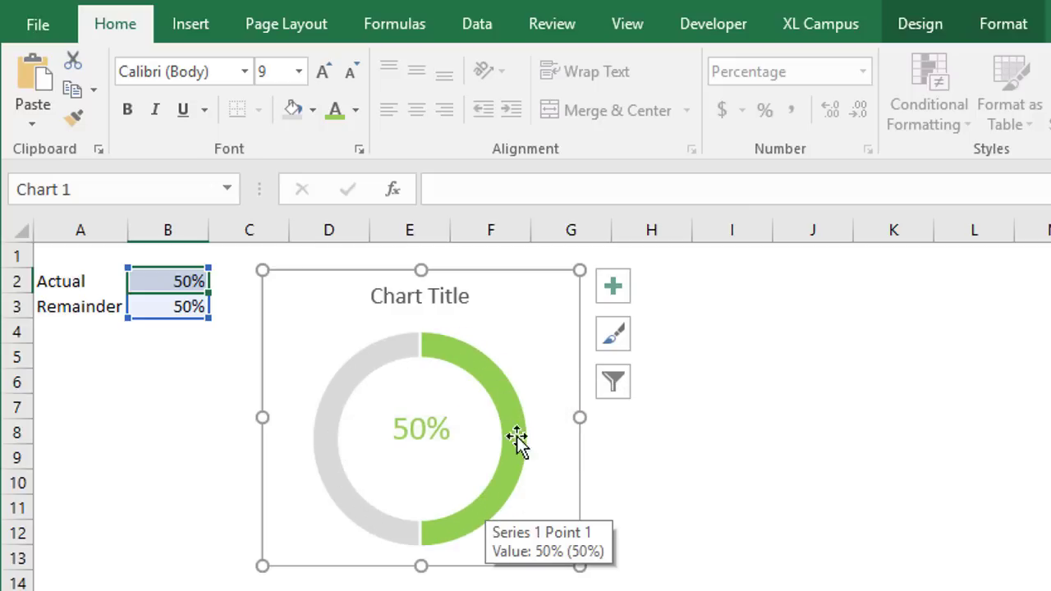
Step: Format the doughnut series with a Doughnut Hole Size of about 62%
{"action": "right_click", "coordinate": [431, 343]}
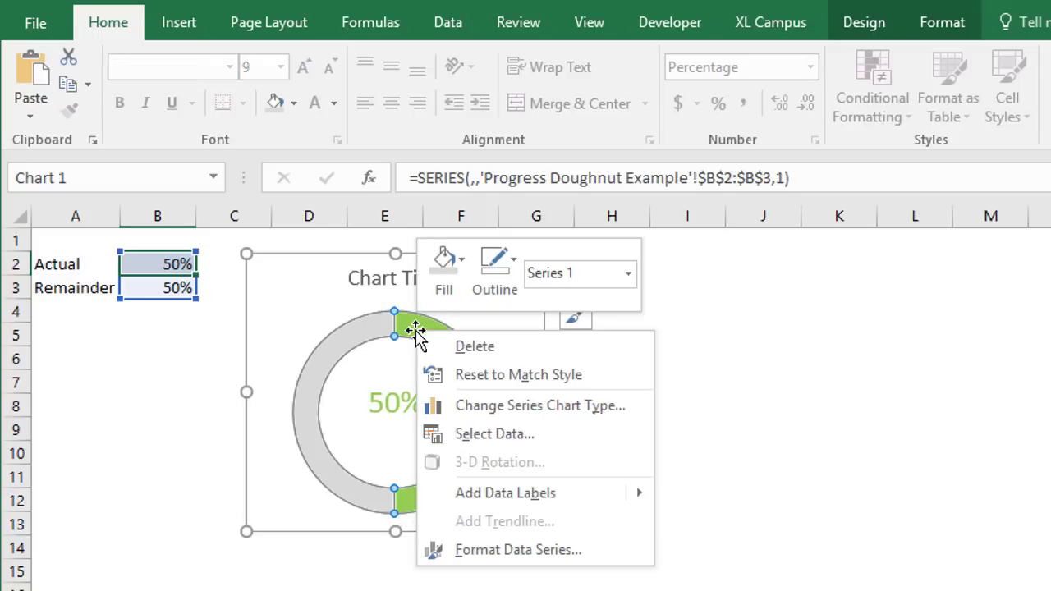
{"action": "left_click", "coordinate": [478, 550]}
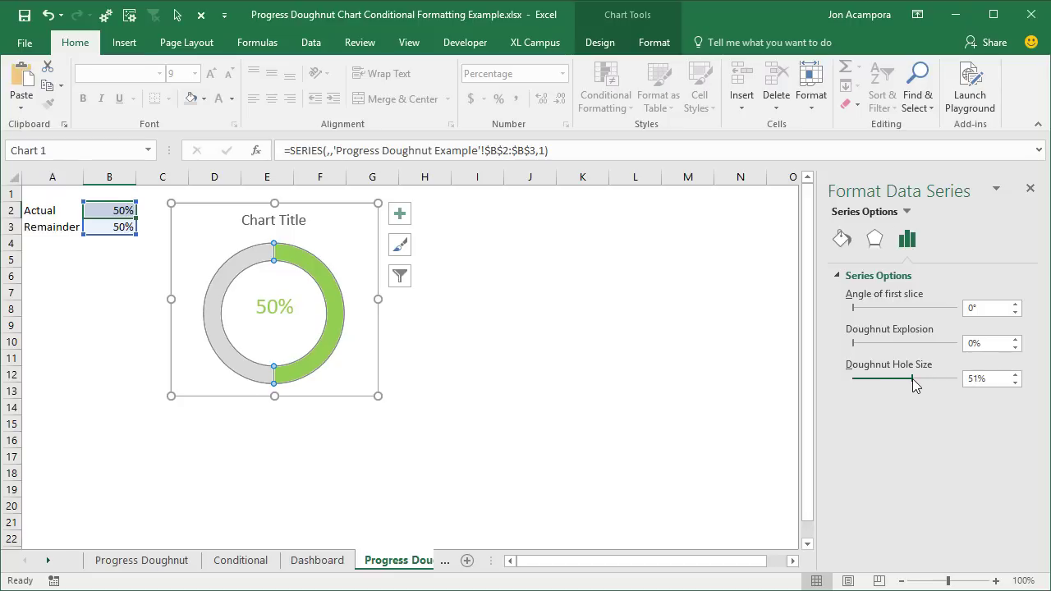
{"action": "left_click_drag", "start_coordinate": [912, 379], "coordinate": [896, 379]}
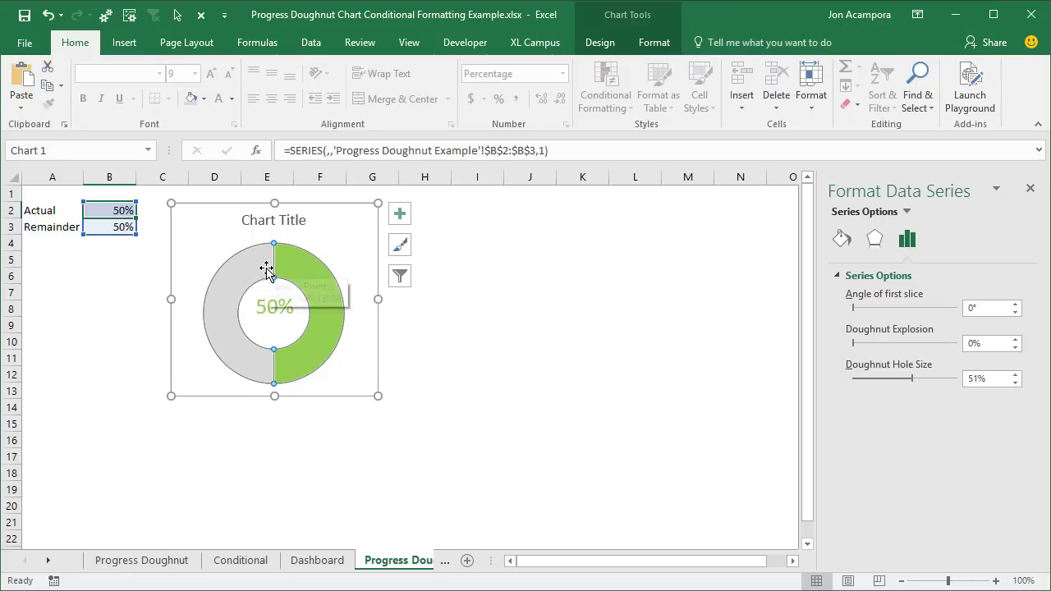
{"action": "left_click_drag", "start_coordinate": [912, 378], "coordinate": [922, 376]}
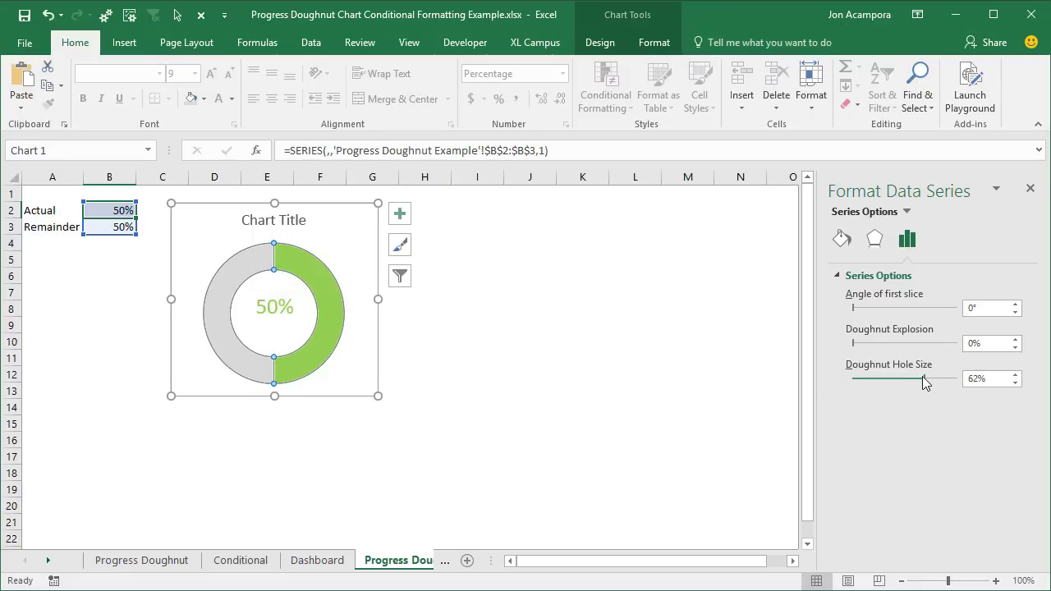
Step: Move the chart with its text box diagonally down to columns E to I and back beside the data
{"action": "left_click", "coordinate": [281, 313]}
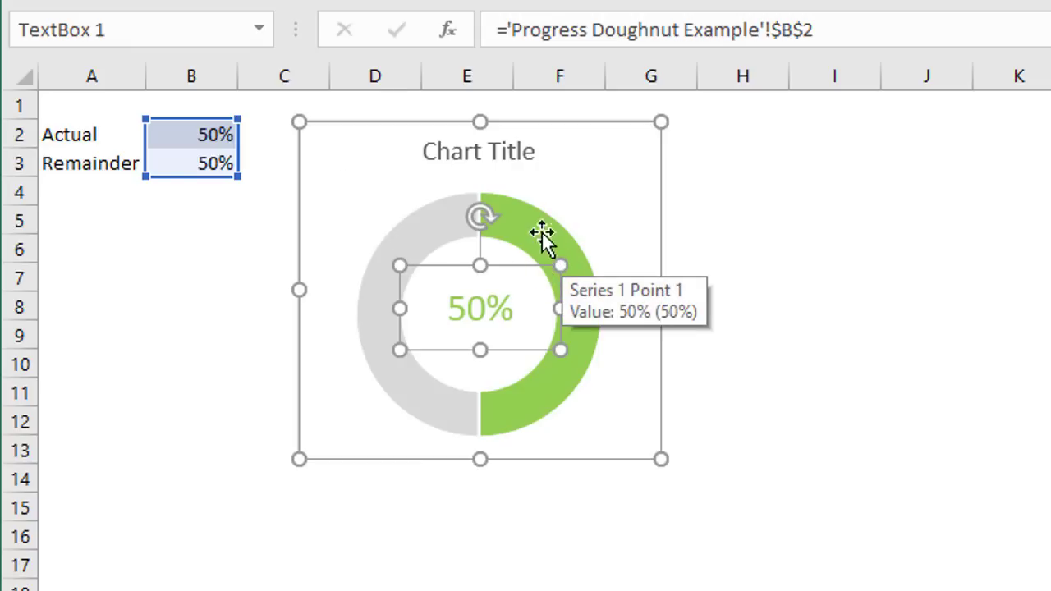
{"action": "left_click_drag", "start_coordinate": [553, 136], "coordinate": [717, 225]}
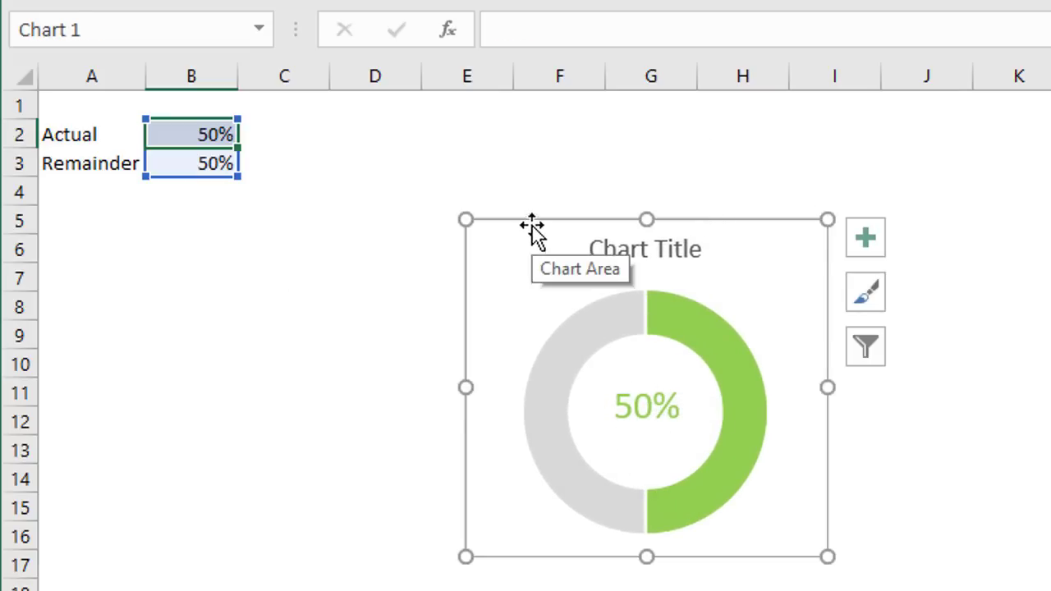
{"action": "left_click_drag", "start_coordinate": [525, 219], "coordinate": [355, 129]}
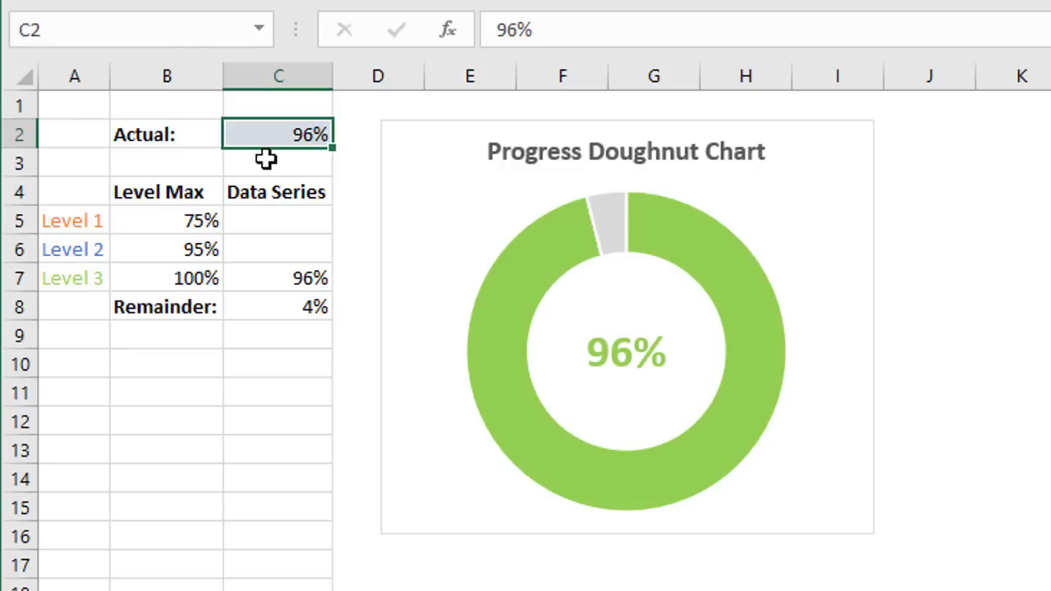
Step: Set the Actual value in cell C2 of the conditional doughnut chart's sheet to 55%
{"action": "type", "text": "55%"}
{"action": "key", "text": "Return"}
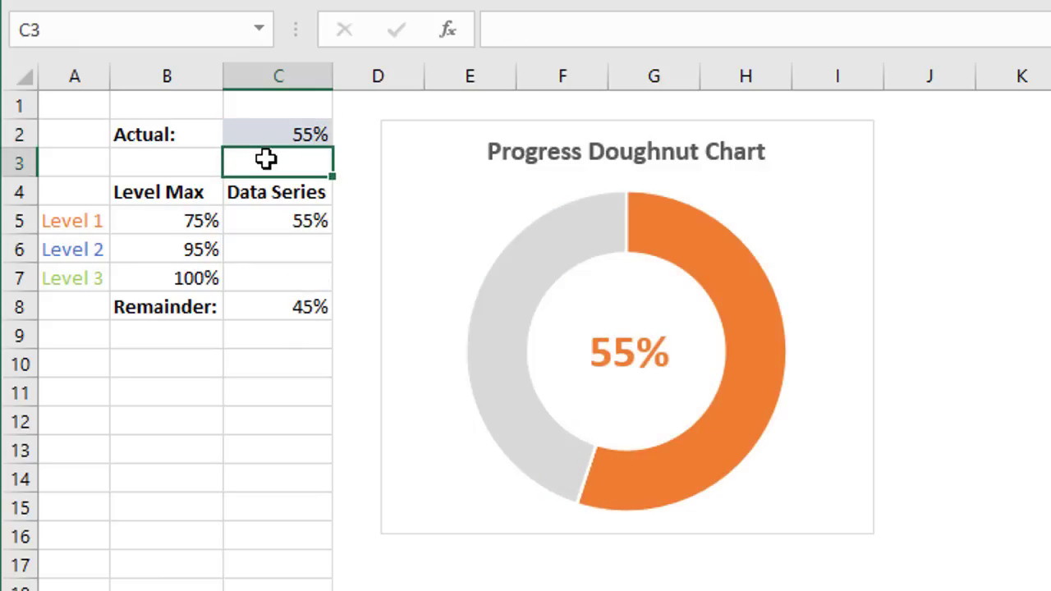